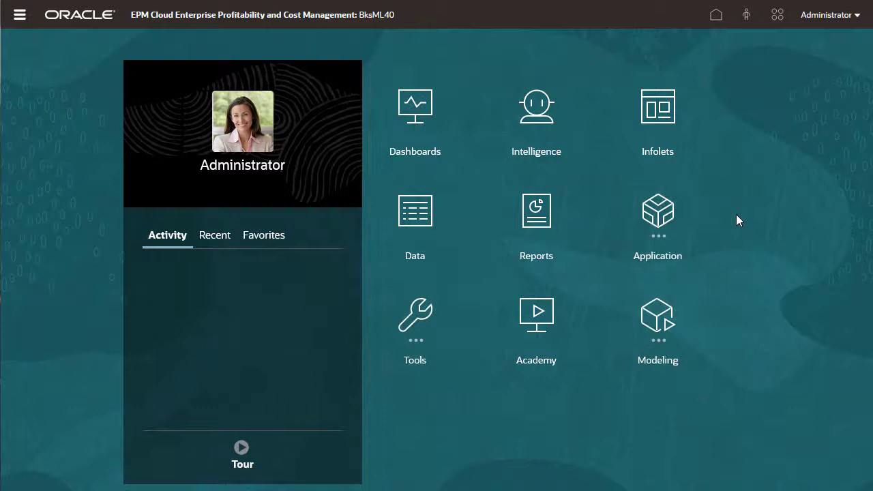
- Expand the Application and Modeling cards on the home page to list the modeling pages
click(668, 219)
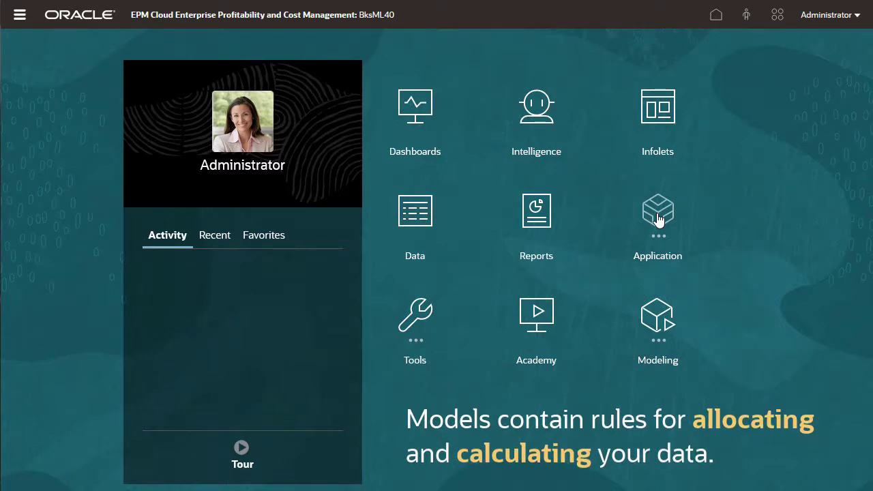
click(666, 317)
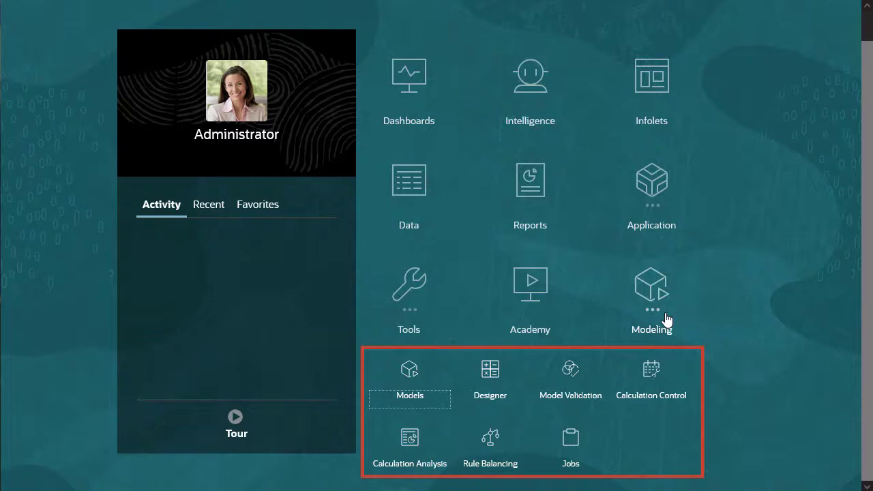
- Open the Models list and tick the 10 Actuals Allocation Process model
click(419, 380)
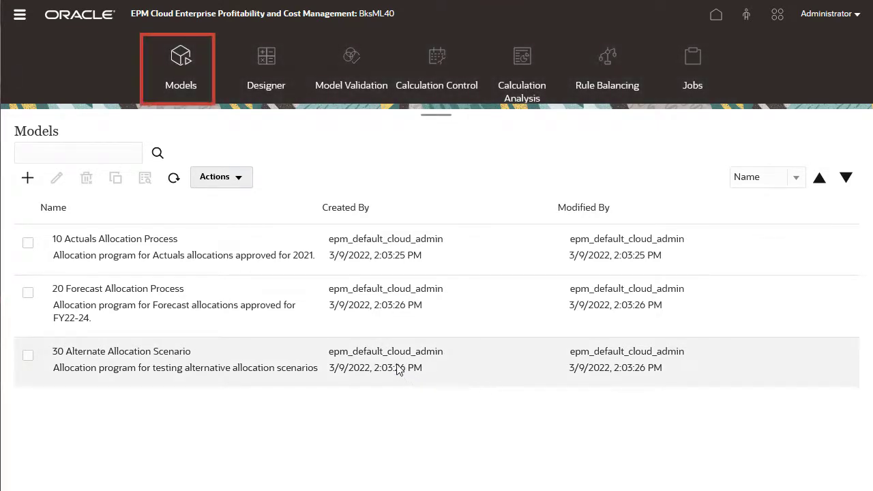
click(29, 244)
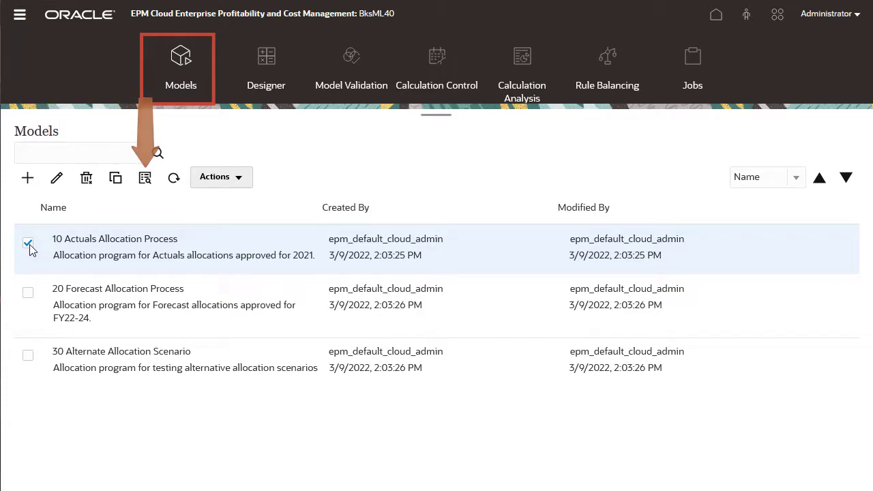
- Load 10 Actuals Allocation Process rules in Designer, expand Occupancy Expense Allocations, preview the add-rule menu
click(268, 60)
click(480, 135)
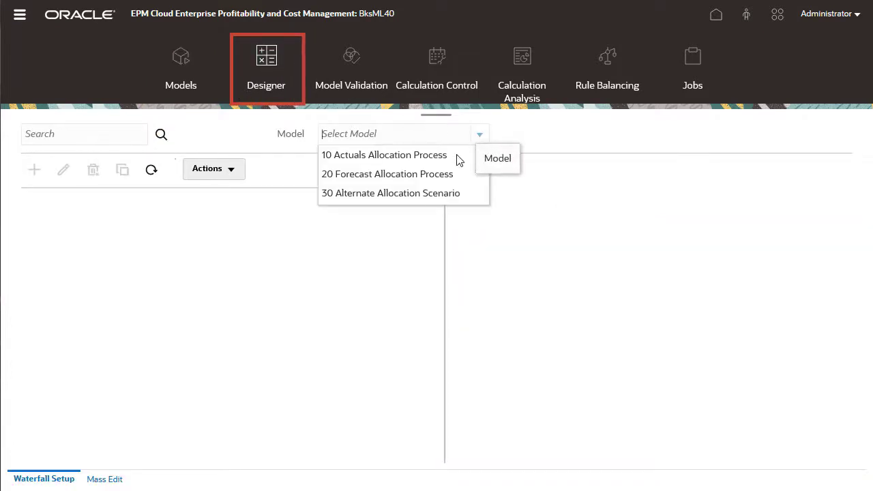
click(456, 159)
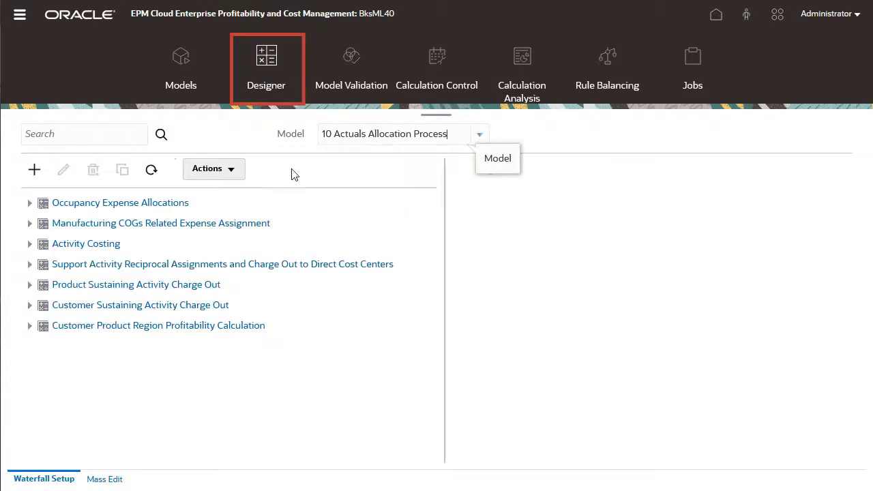
click(29, 203)
click(58, 207)
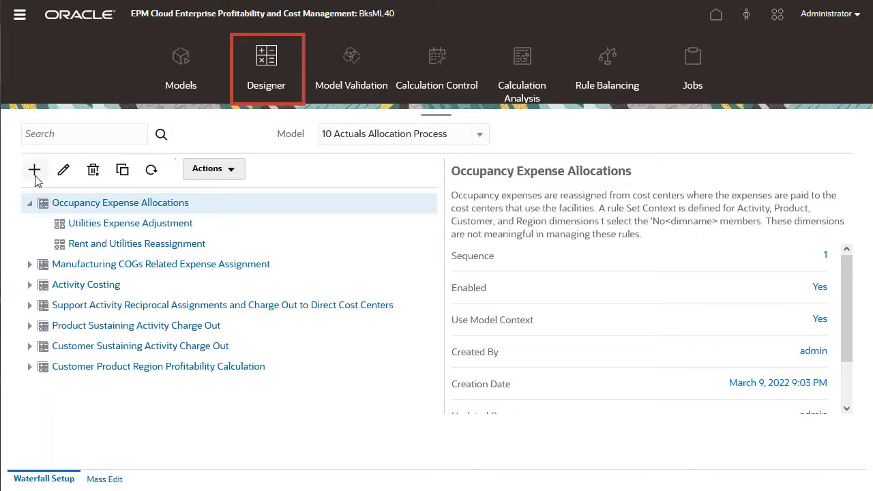
click(35, 170)
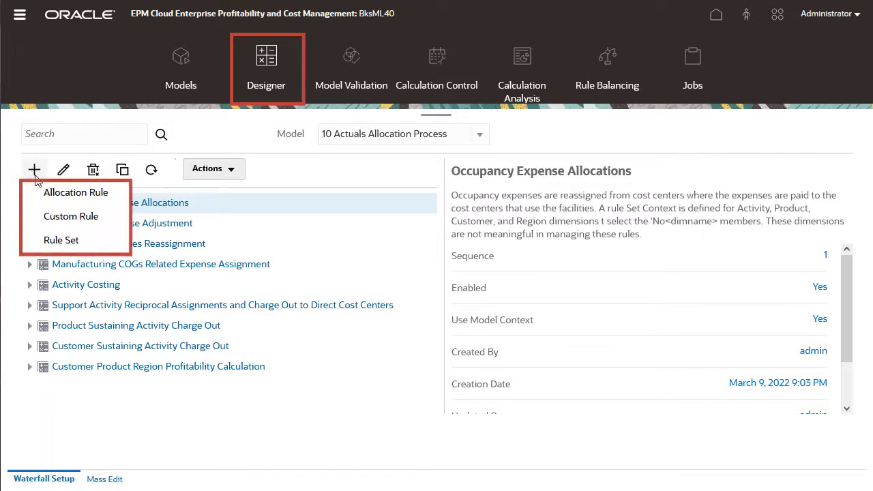
click(13, 176)
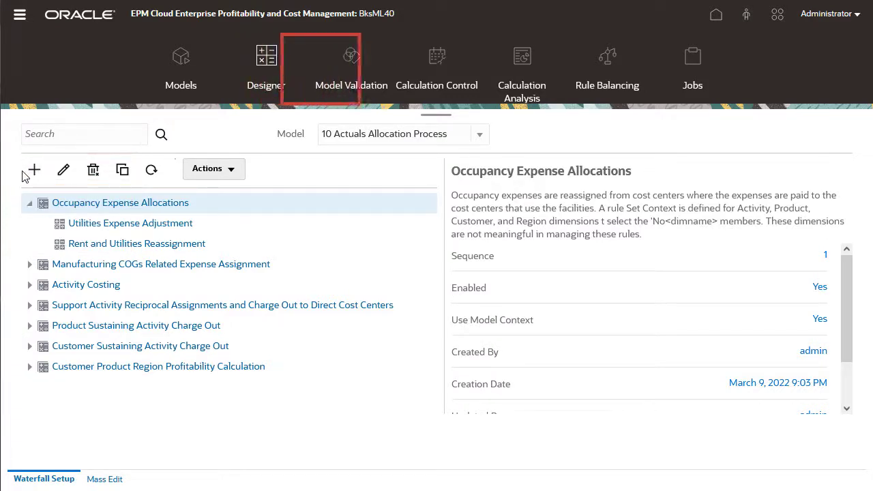
- Validate the 10 Actuals Allocation Process rules, then view Calculation Control's FY21 periods
click(346, 67)
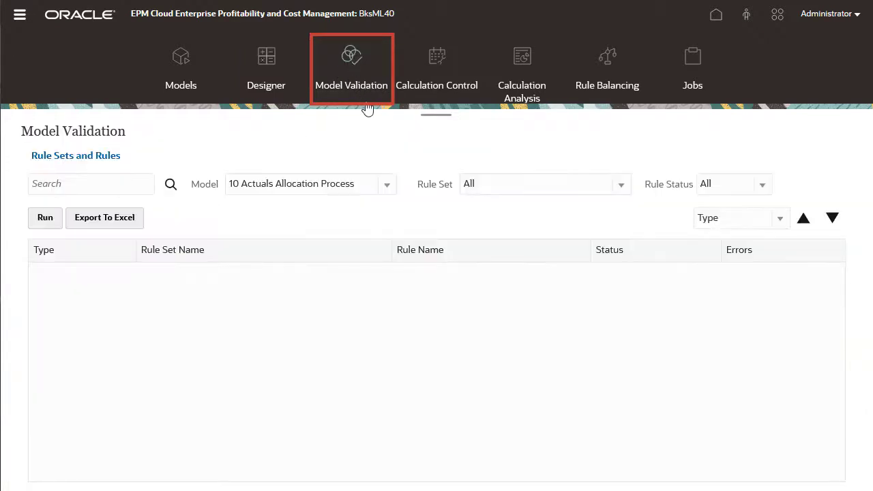
click(386, 185)
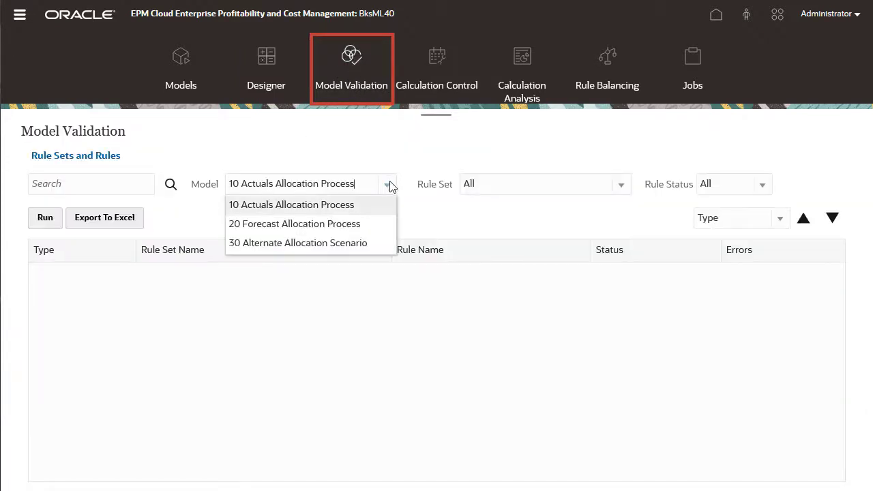
click(629, 185)
click(762, 186)
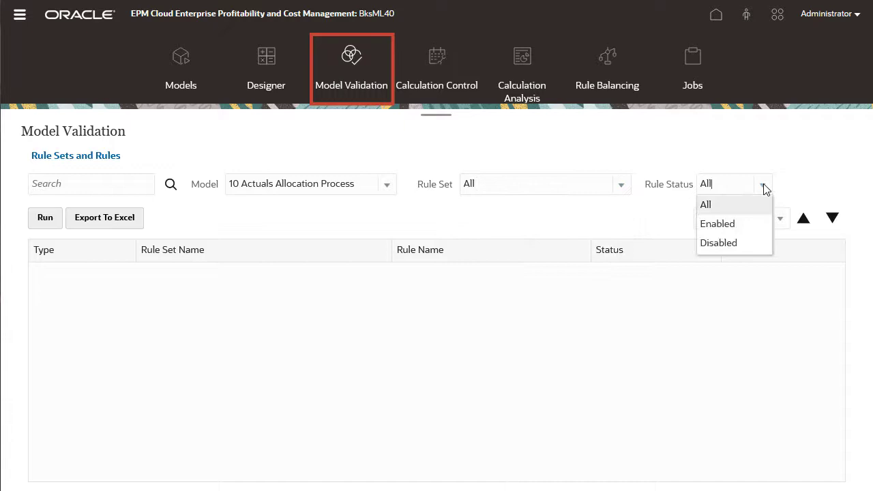
click(764, 188)
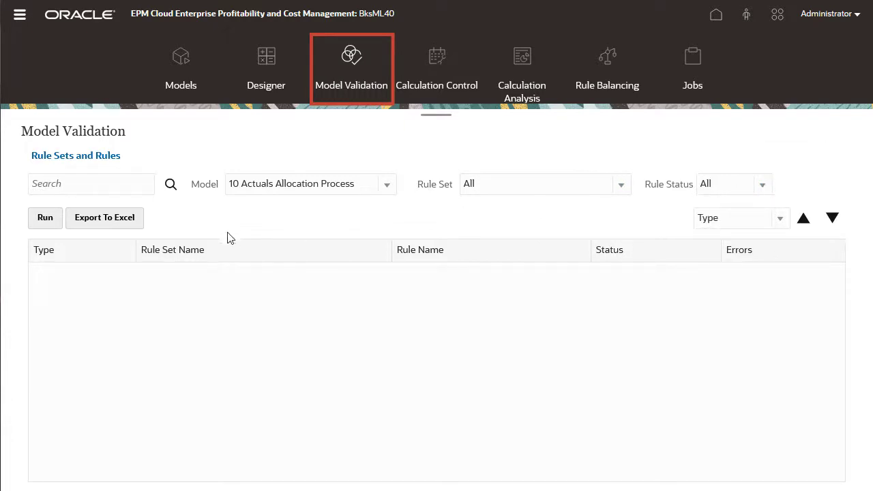
click(46, 224)
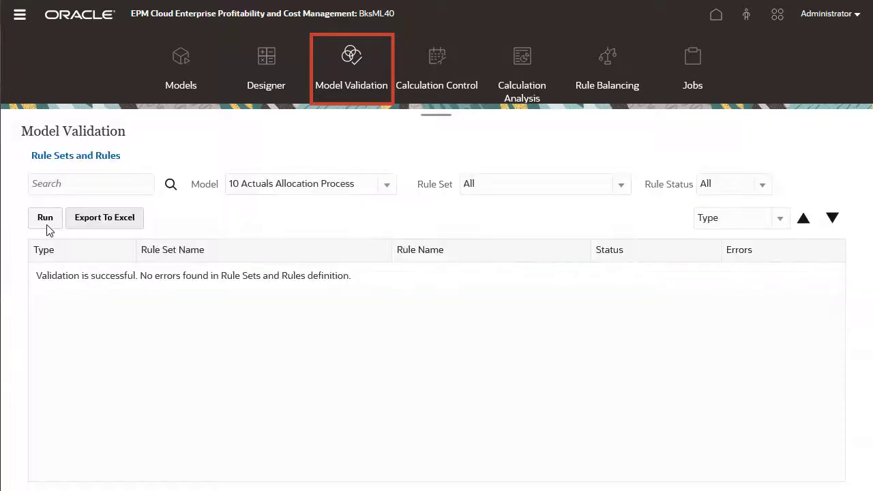
click(414, 70)
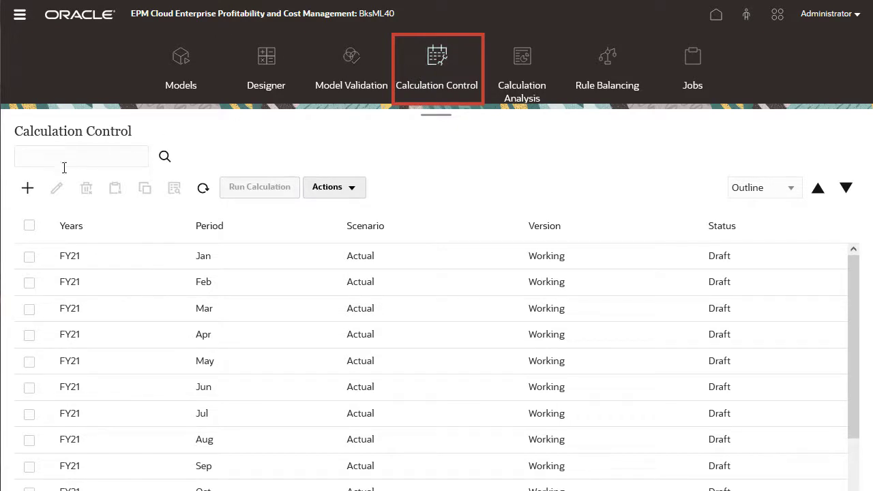
click(27, 188)
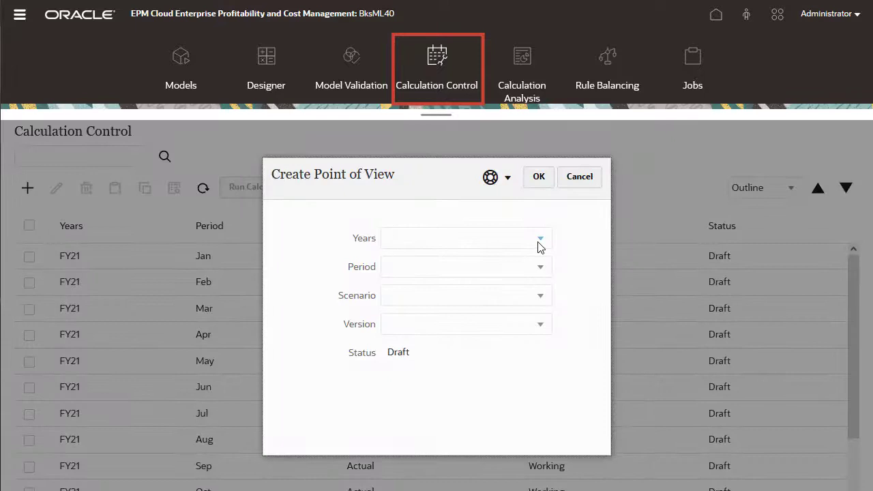
click(539, 242)
drag(550, 283, 550, 339)
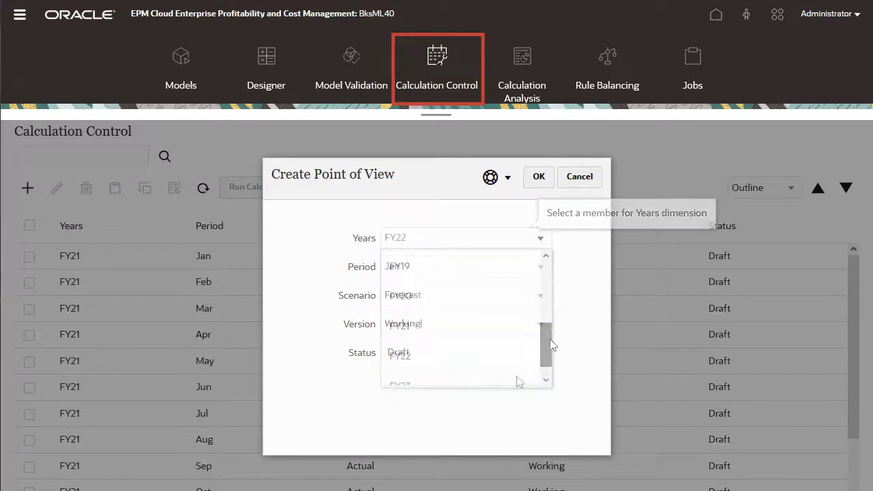
click(538, 180)
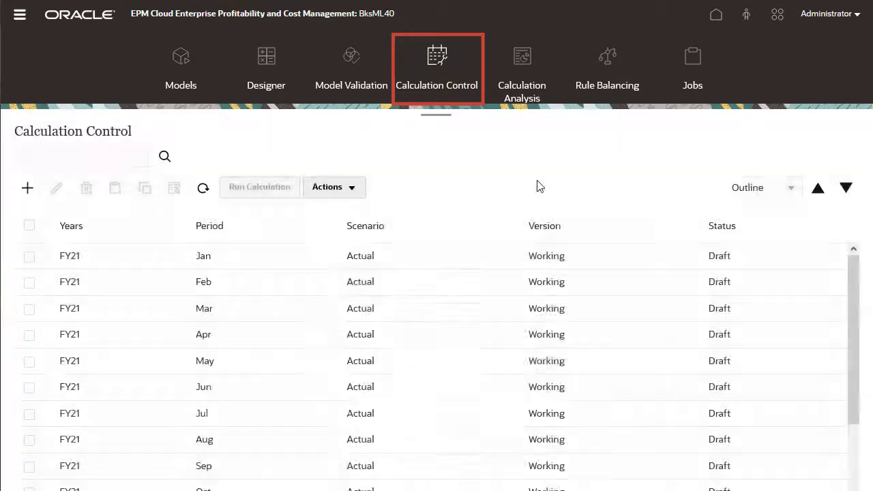
click(30, 257)
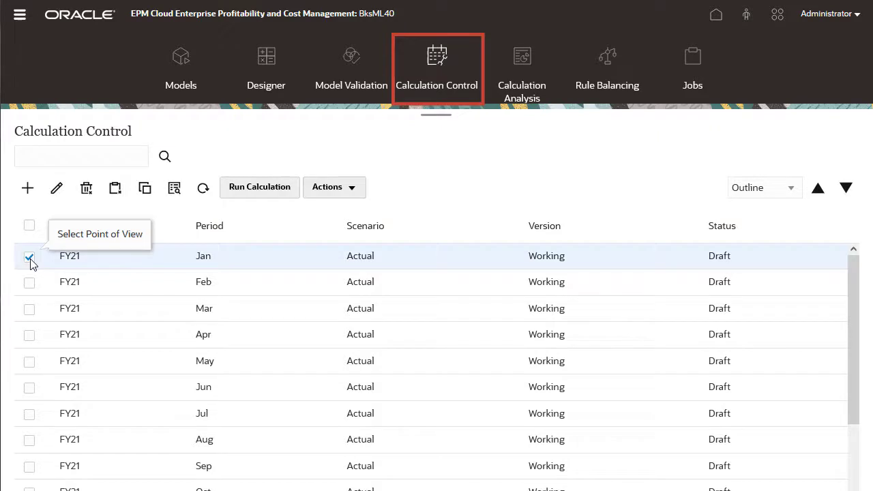
click(57, 191)
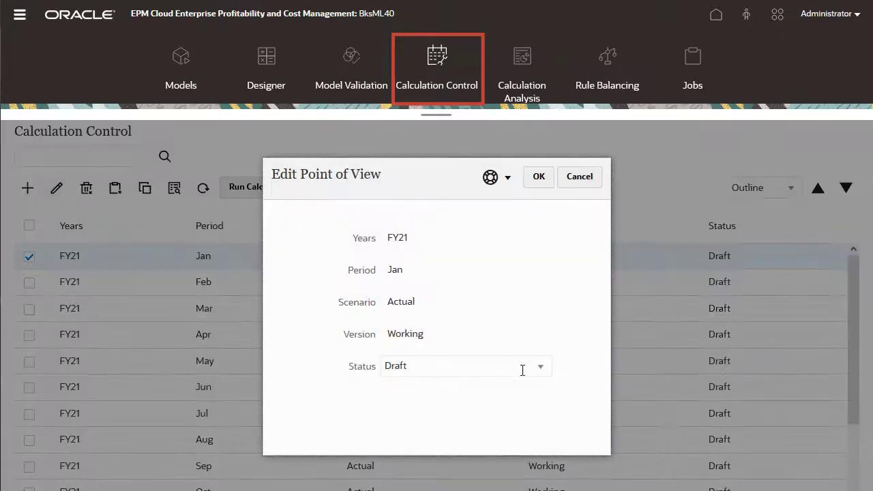
click(547, 373)
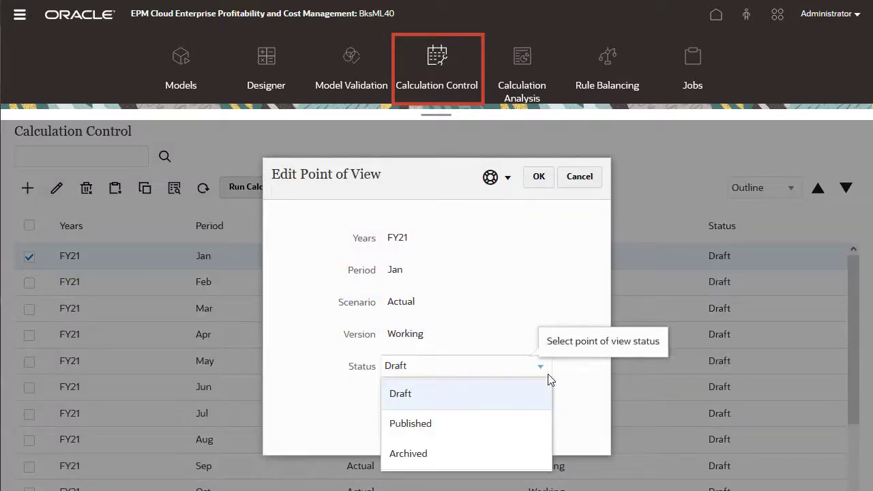
click(582, 183)
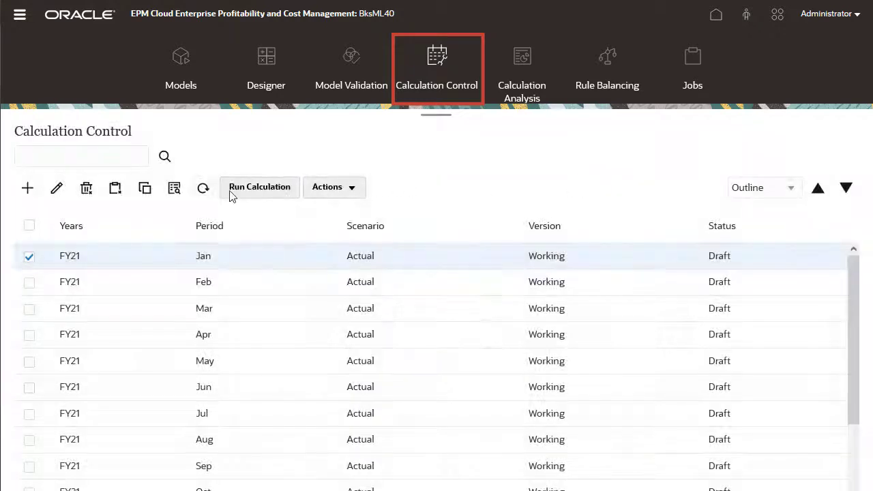
click(87, 190)
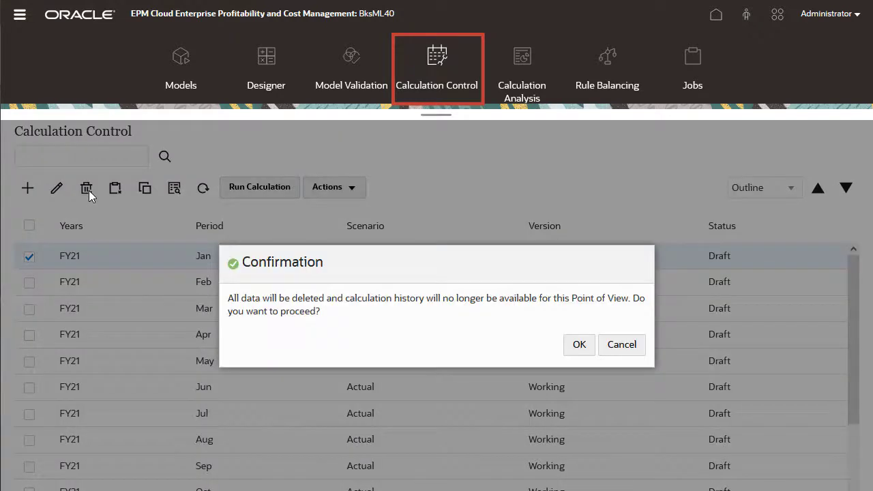
click(614, 345)
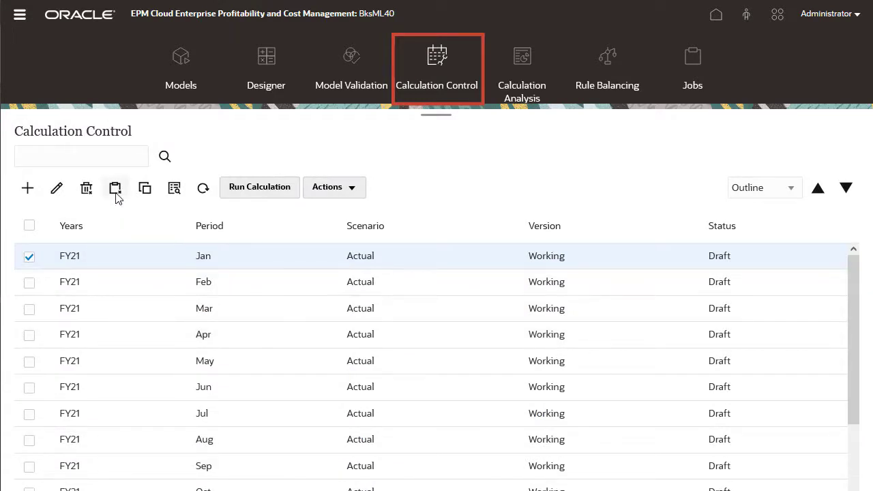
click(115, 191)
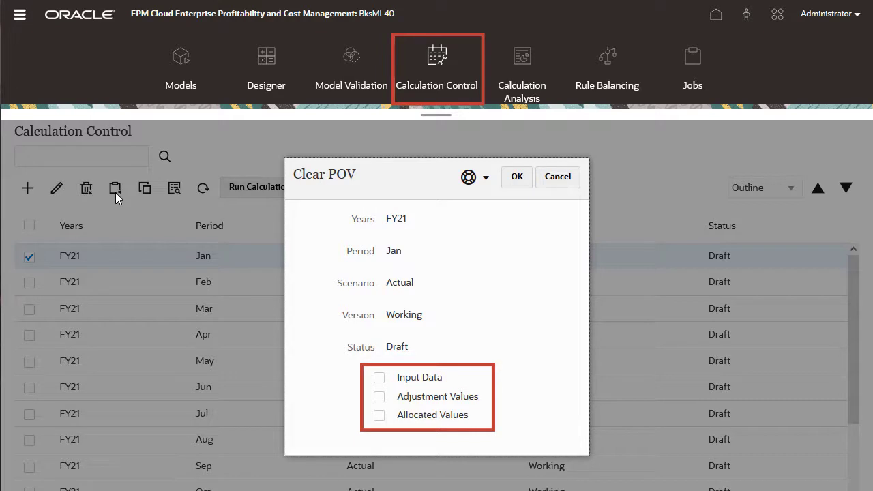
click(547, 185)
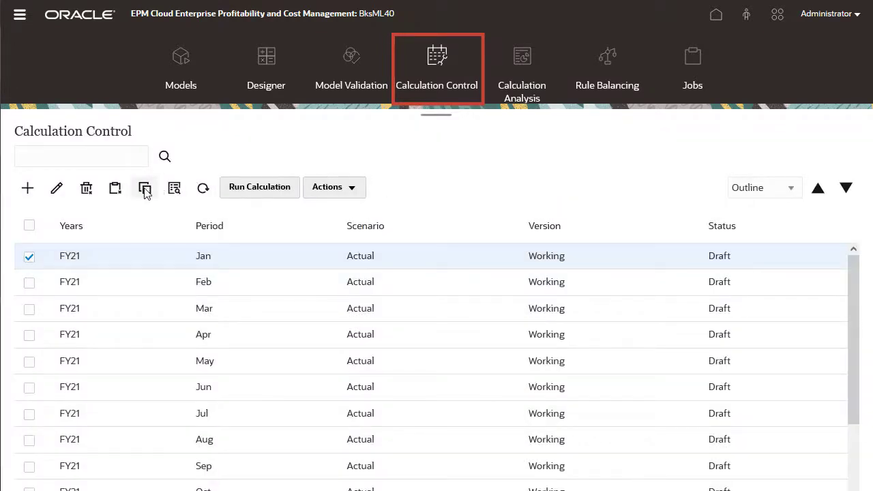
- Copy FY21 Jan Actual input data to FY22 Jan Forecast Working with a Copy POV job
click(144, 188)
click(490, 248)
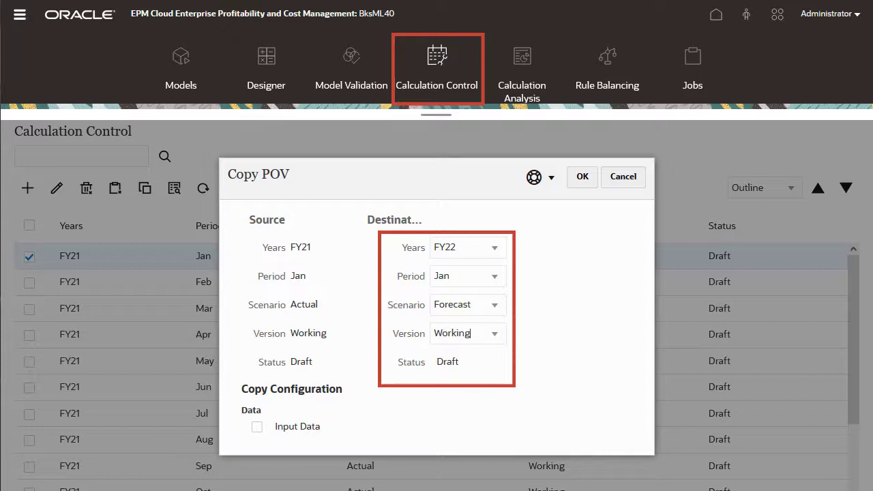
click(257, 428)
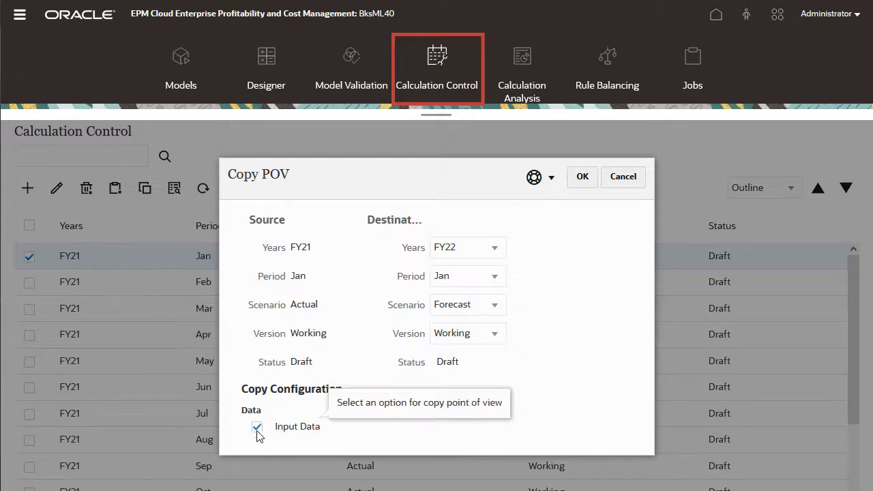
click(576, 185)
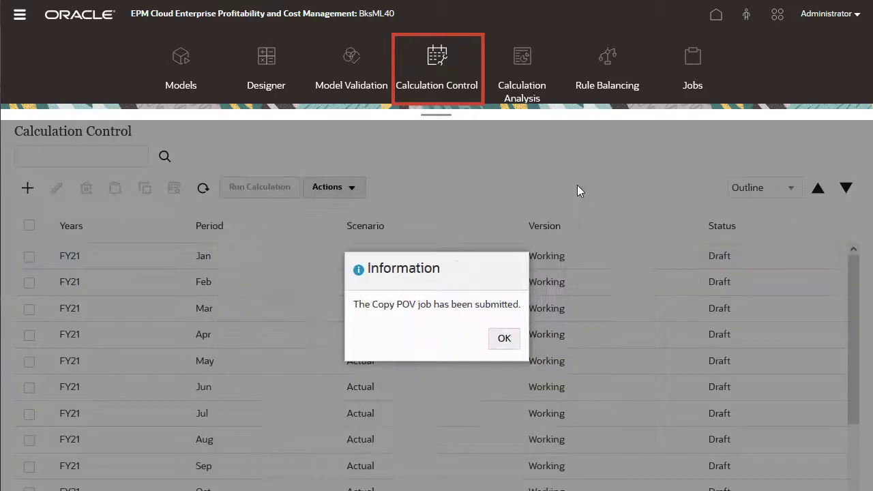
click(510, 339)
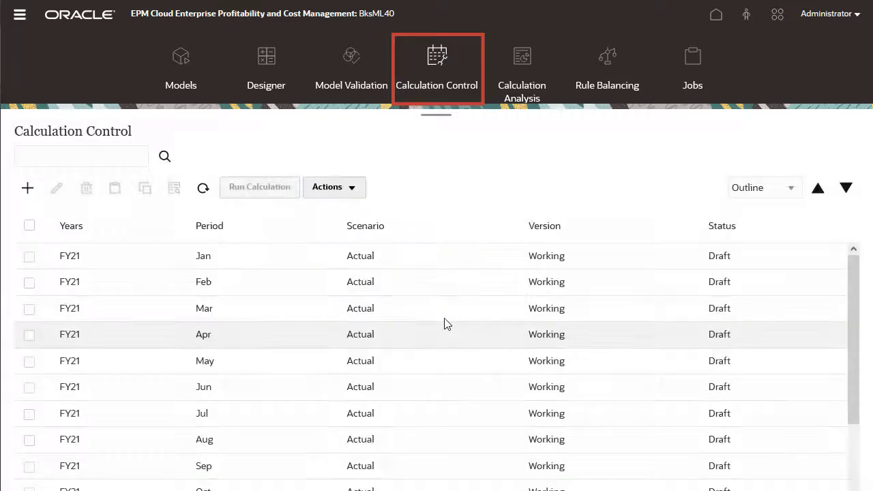
- Set up an FY21 Jan calculation using 10 Actuals Allocation Process and All Rules
click(29, 255)
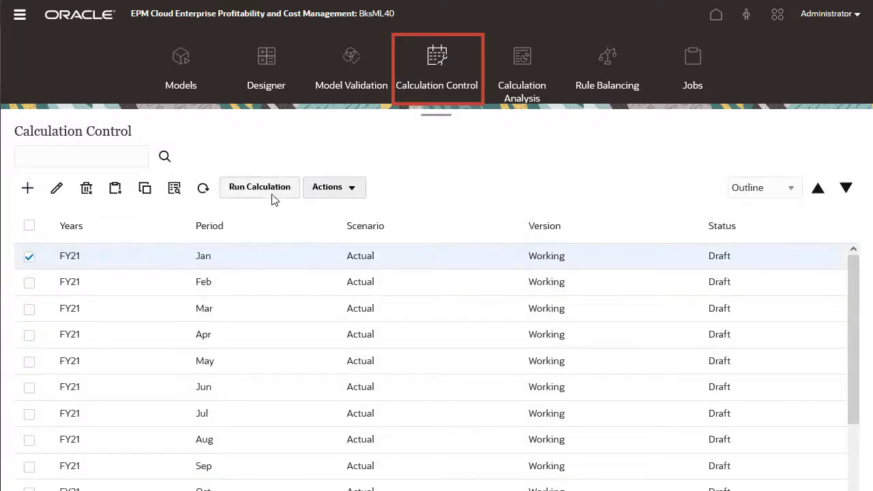
click(276, 196)
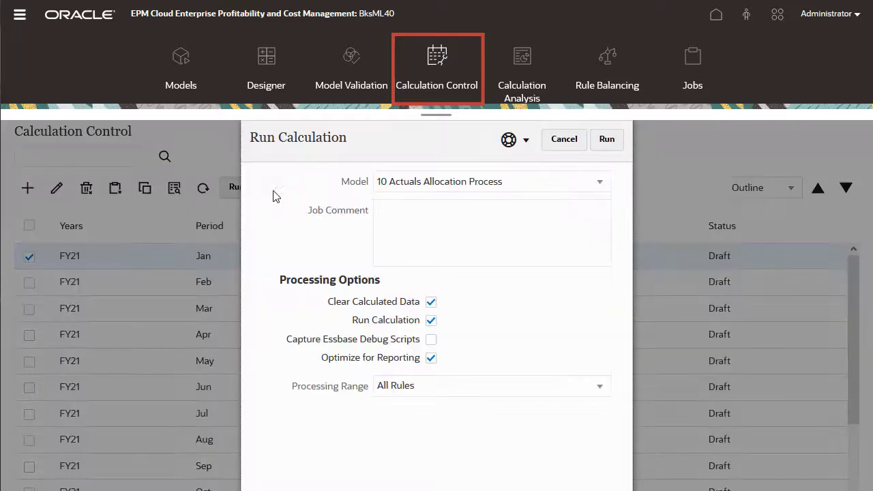
click(593, 188)
click(578, 212)
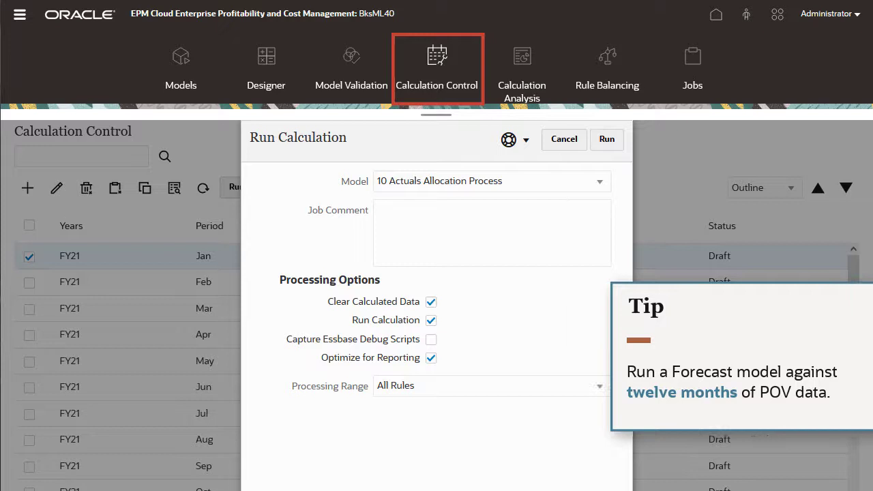
click(602, 387)
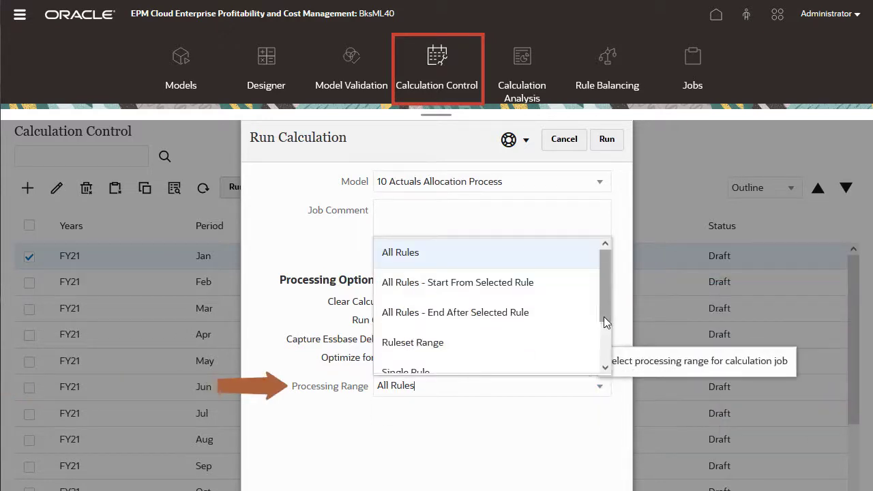
scroll(604, 321, down, 1)
click(590, 409)
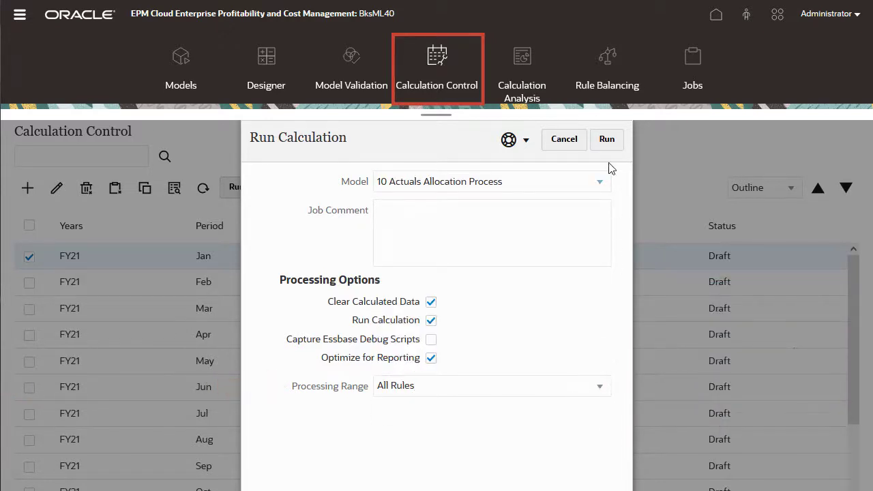
- Run the FY21 Jan calculation and confirm it shows Completed in the refreshed Jobs list
click(606, 141)
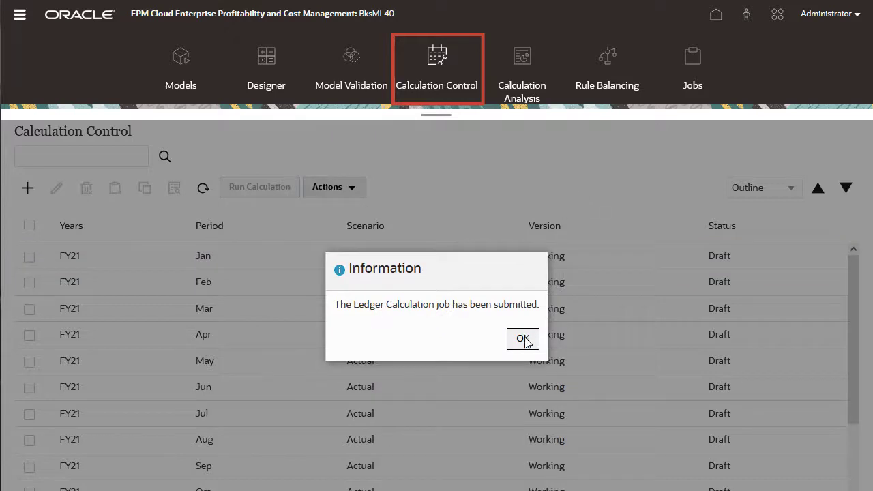
click(523, 339)
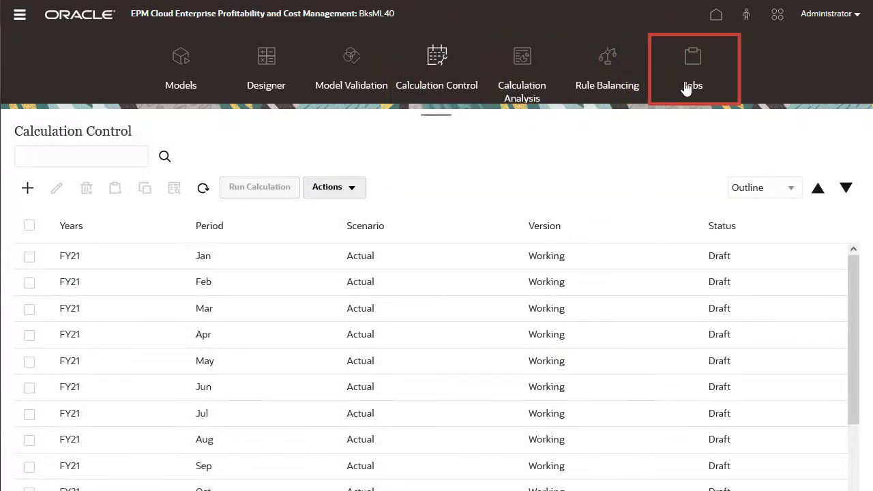
click(692, 63)
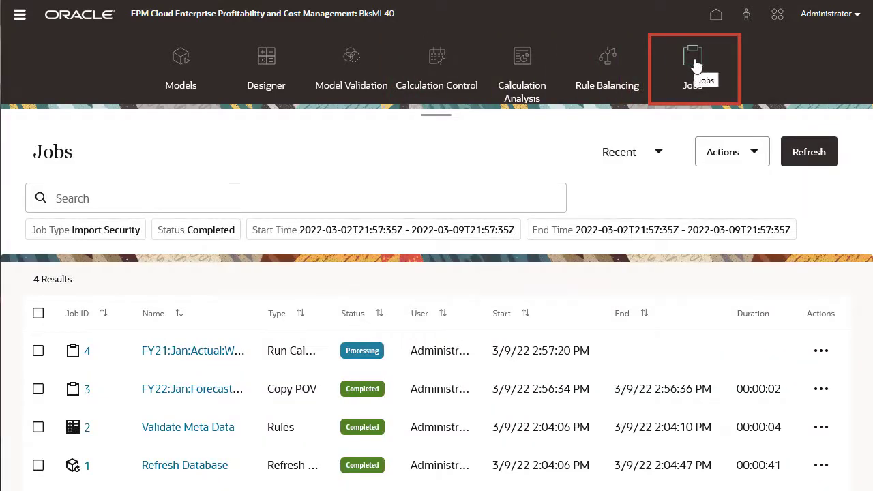
click(798, 154)
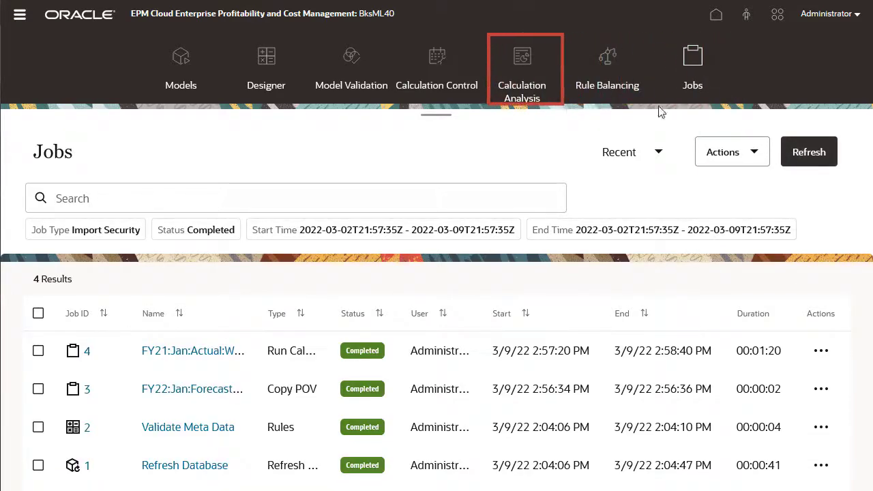
- Inspect the FY21 Jan run's details and actions in Calculation Analysis, then tick Dec What If 1 too
click(521, 63)
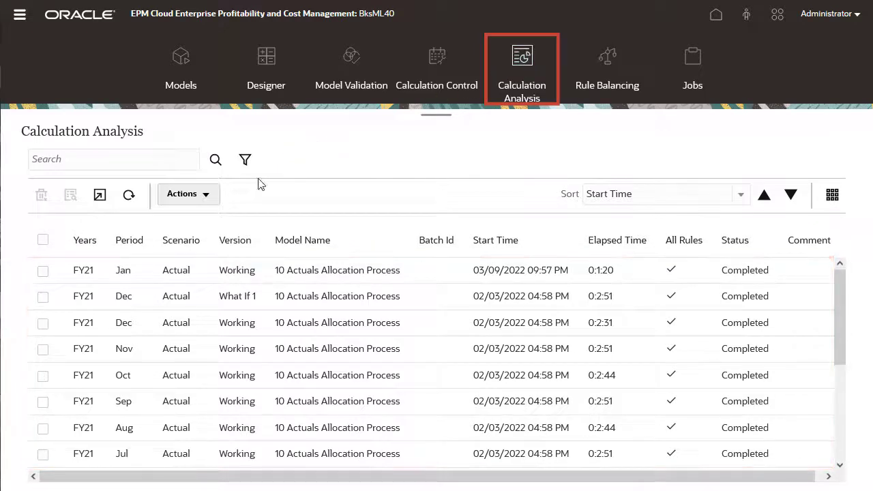
click(43, 271)
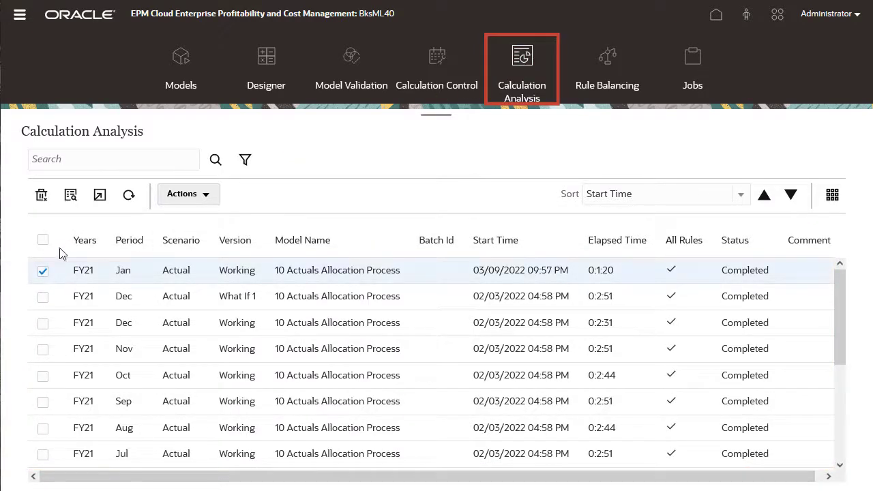
click(76, 197)
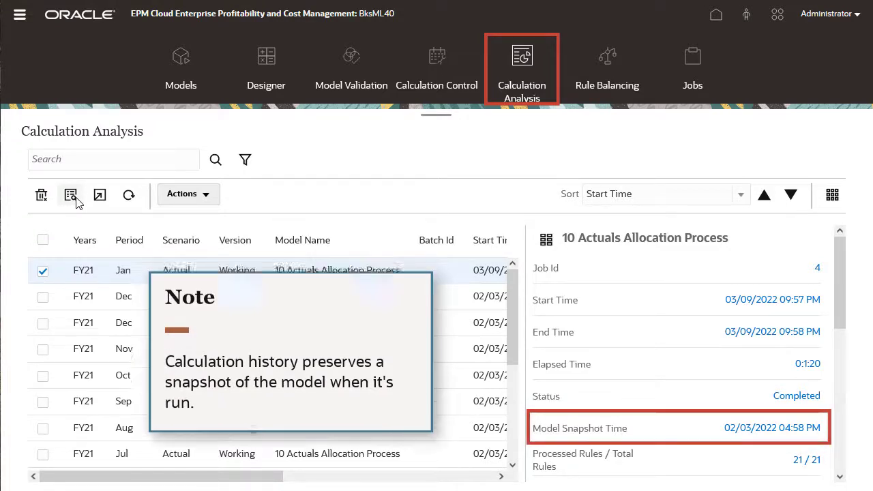
click(208, 196)
mouse_move(264, 217)
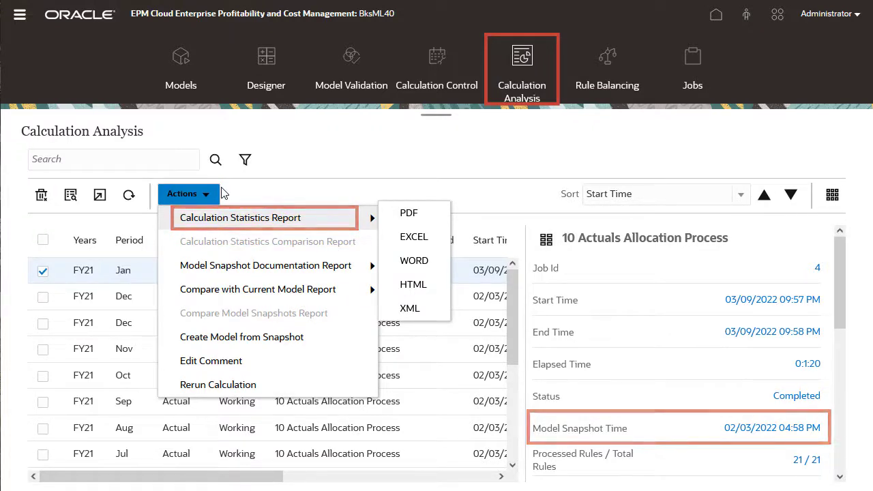
click(43, 298)
click(208, 196)
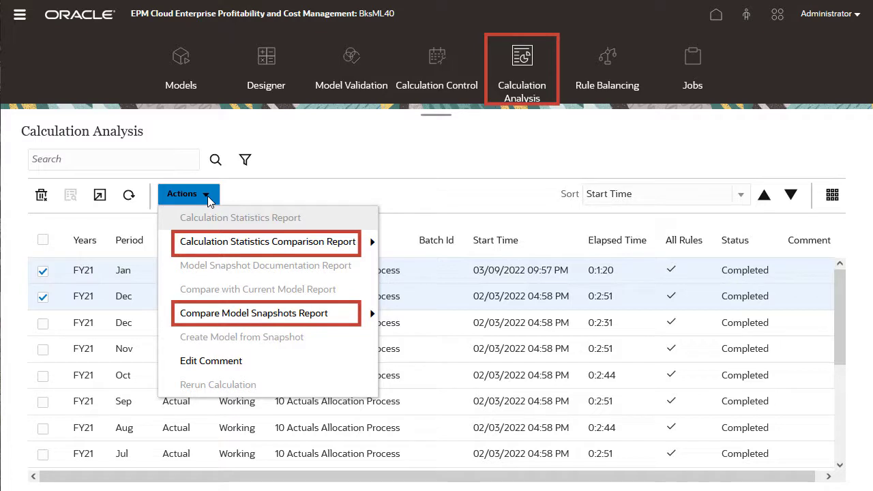
- Load FY21 rule balancing with the Balancing - All Steps form and open it in Excel
key(Escape)
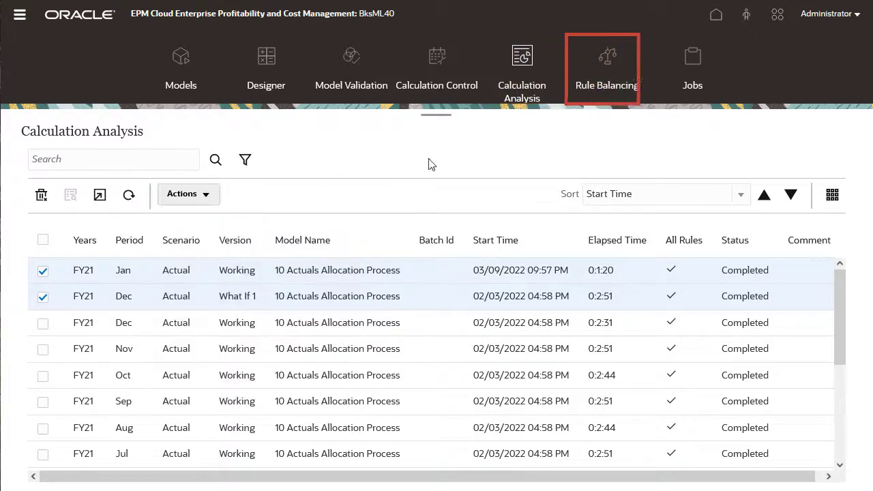
click(608, 68)
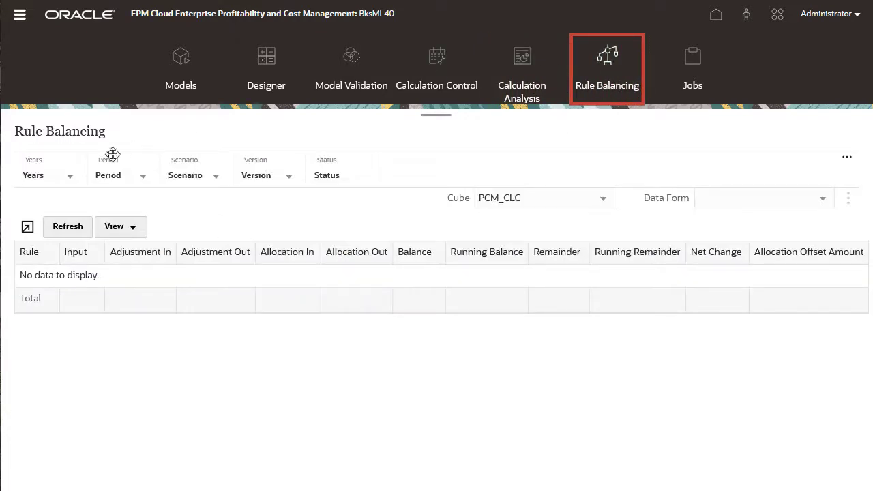
click(71, 180)
click(54, 340)
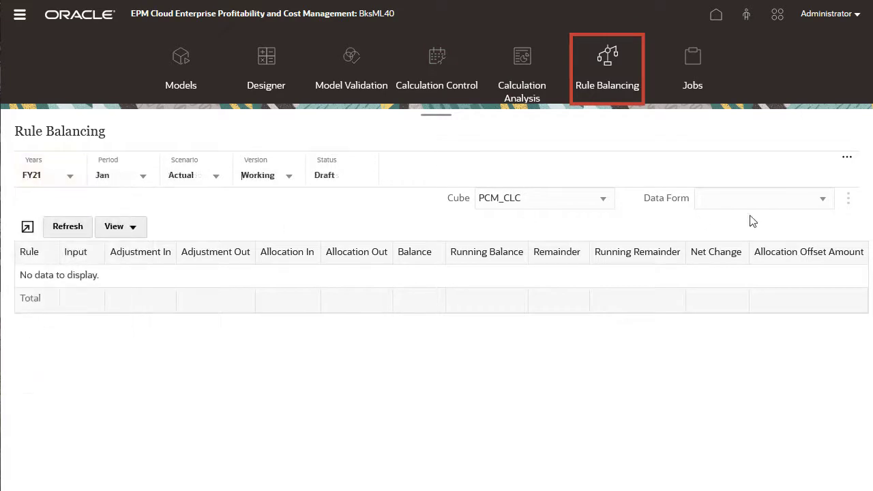
click(822, 201)
drag(827, 220, 828, 266)
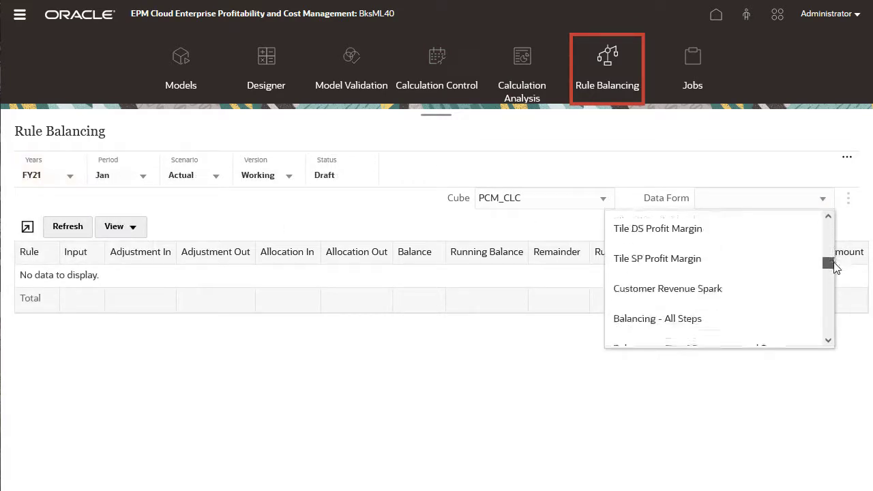
click(660, 266)
click(67, 227)
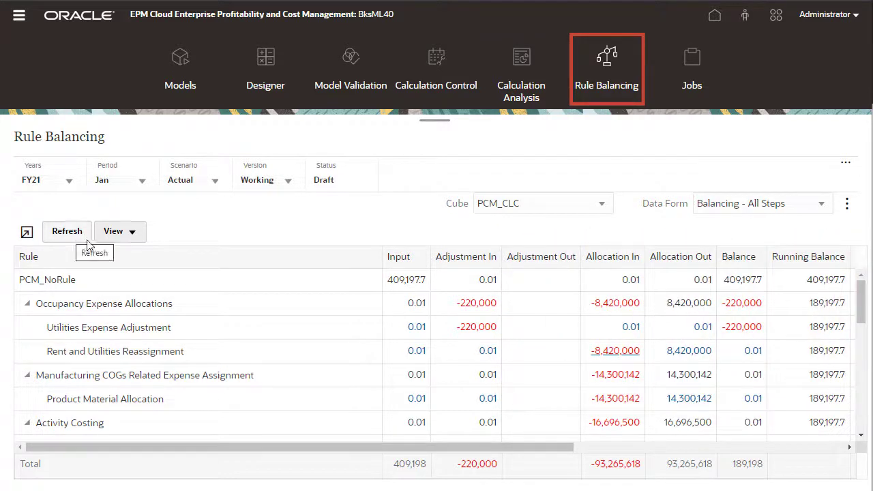
click(605, 350)
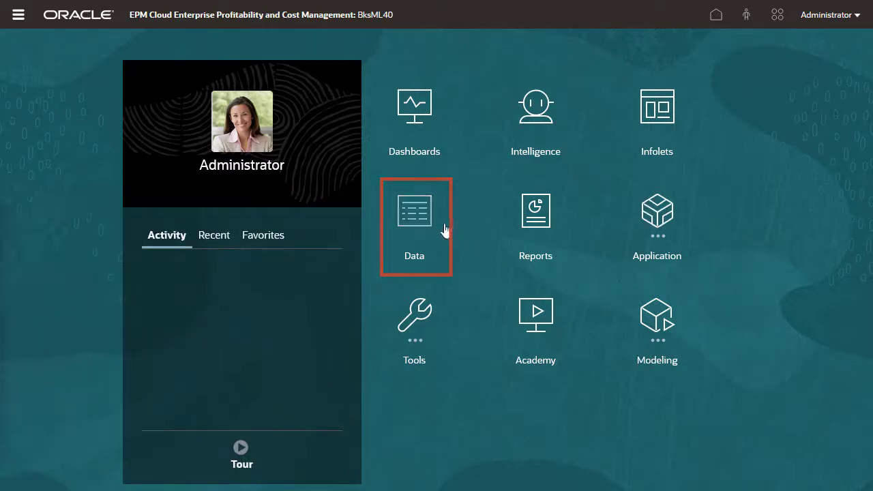
- Browse the Data Entry library's Forms > Driver Data folder to list the driver forms
click(425, 224)
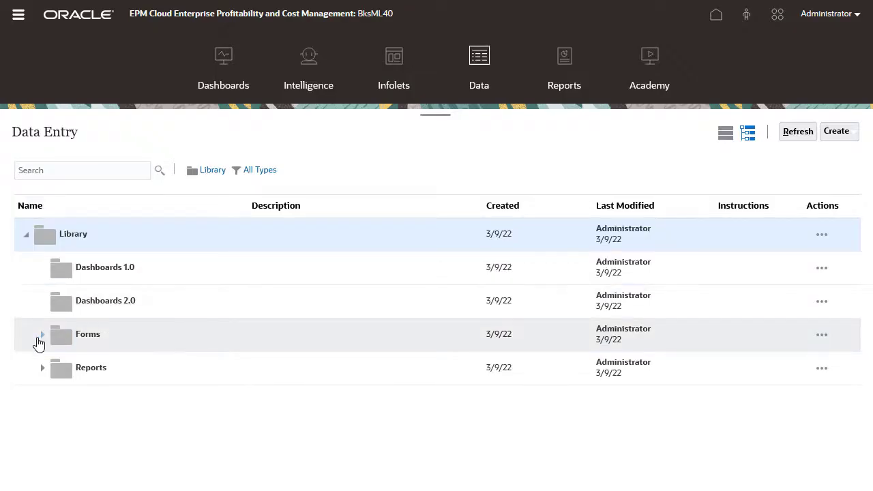
click(40, 335)
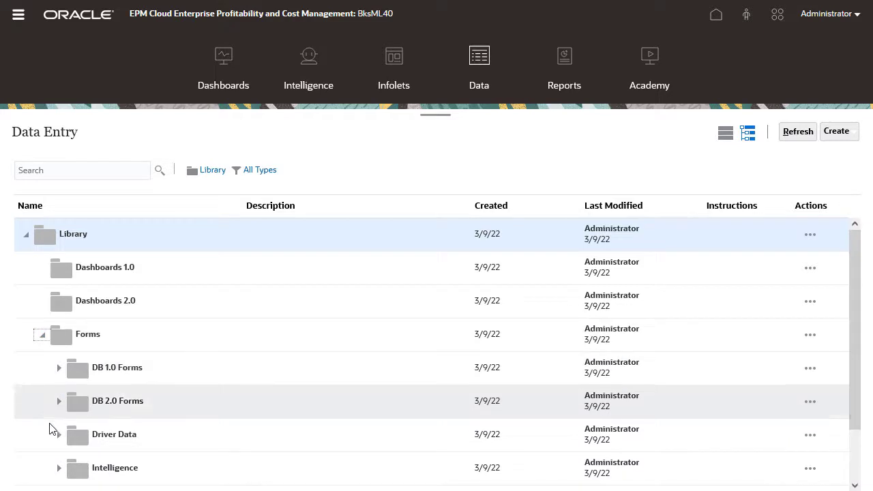
click(58, 437)
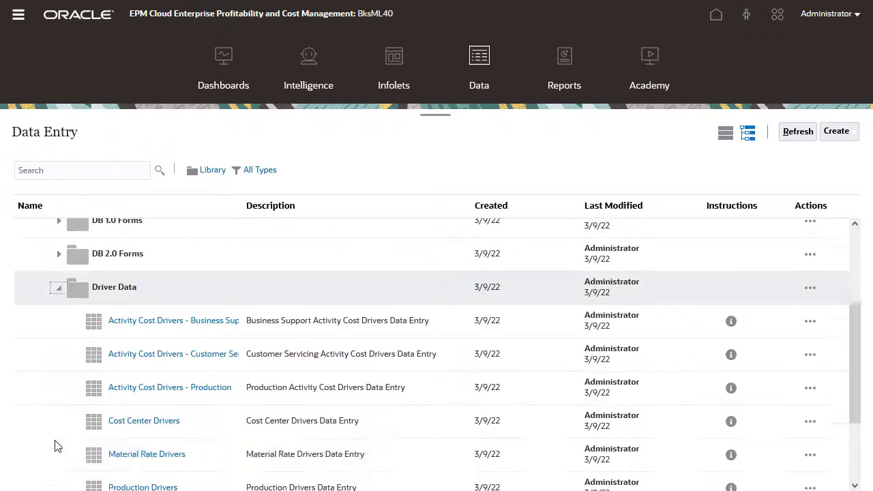
scroll(56, 442, down, 2)
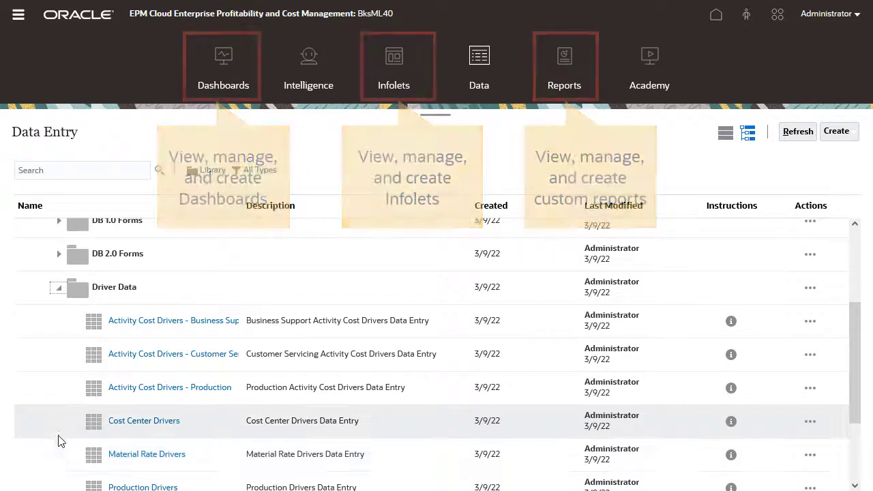
- Open the Department Stores Profit & Cost Analysis dashboard from the Dashboards 2.0 folder
click(226, 61)
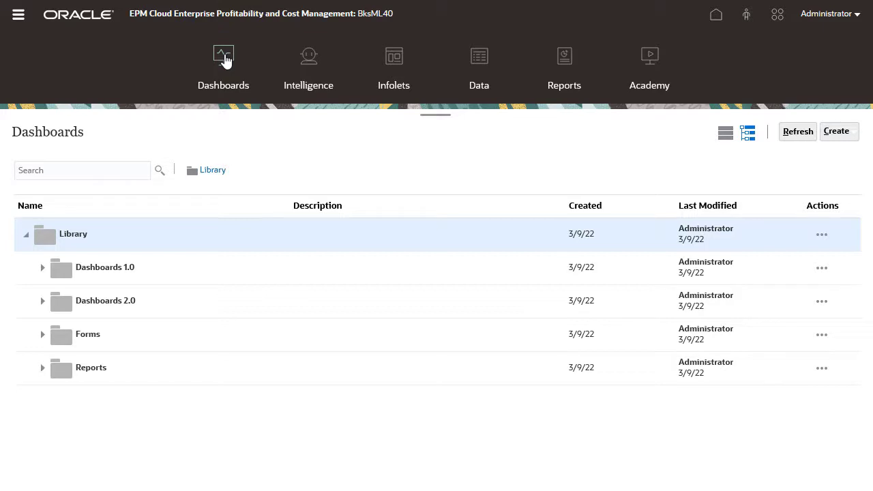
click(852, 140)
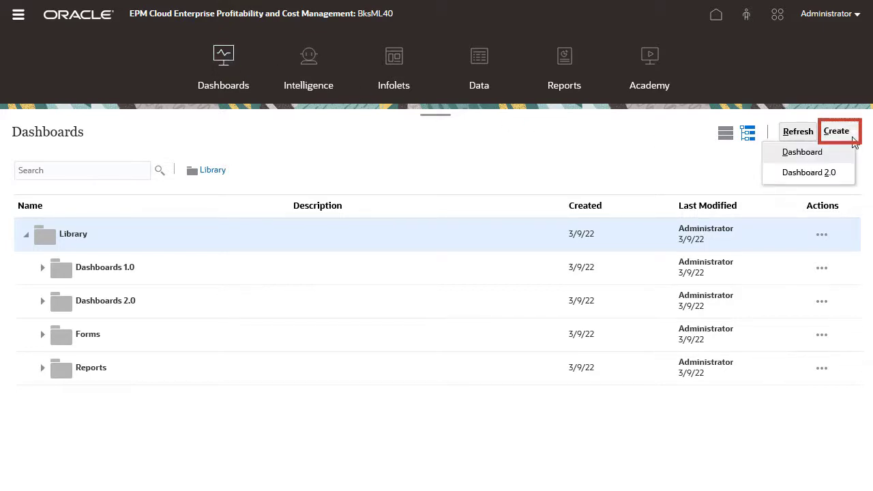
click(43, 305)
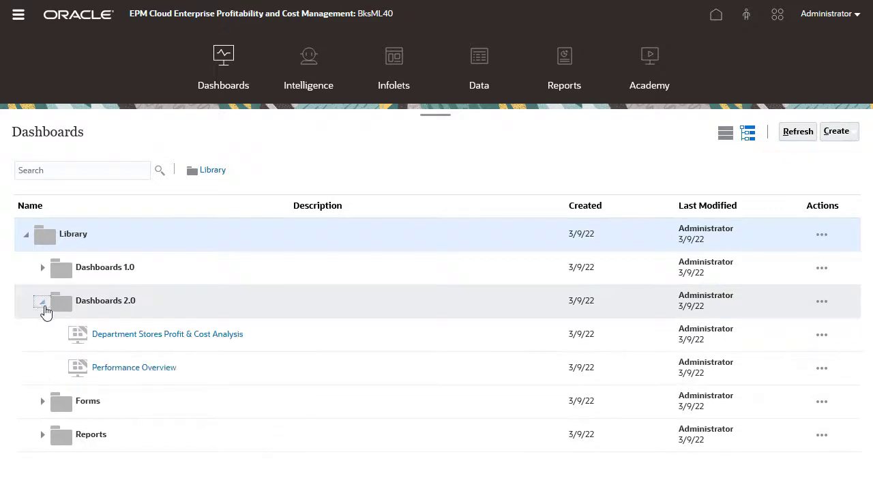
click(115, 335)
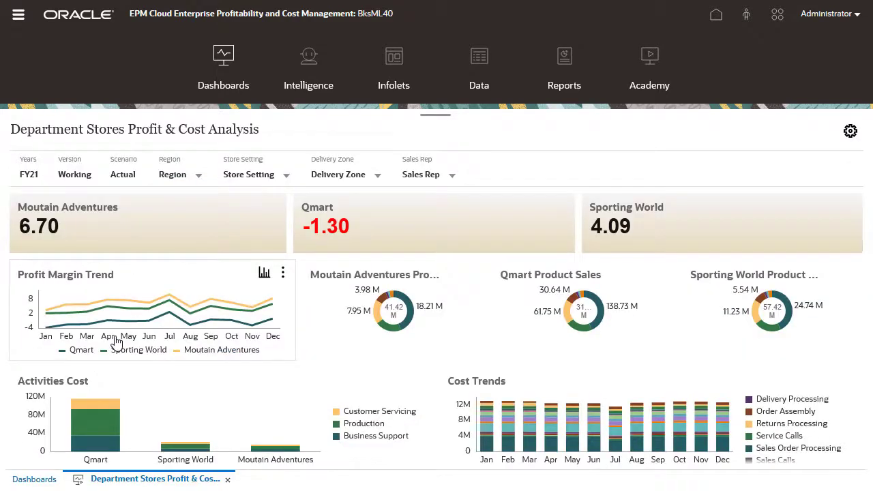
- Review the Profit Curve for All Customers under Intelligence, then close it
click(302, 69)
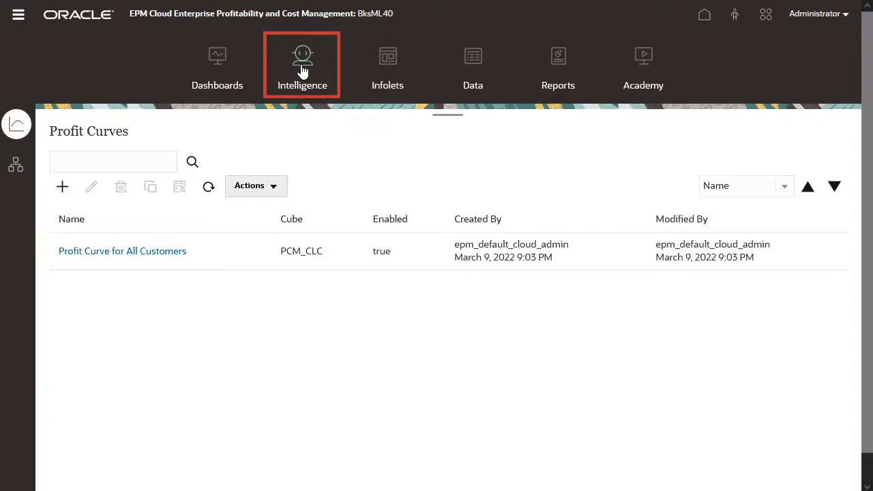
click(165, 252)
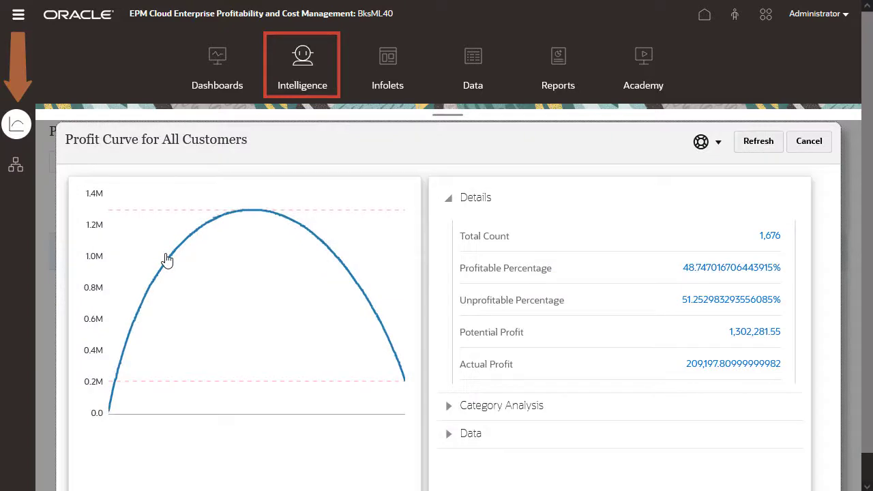
click(805, 142)
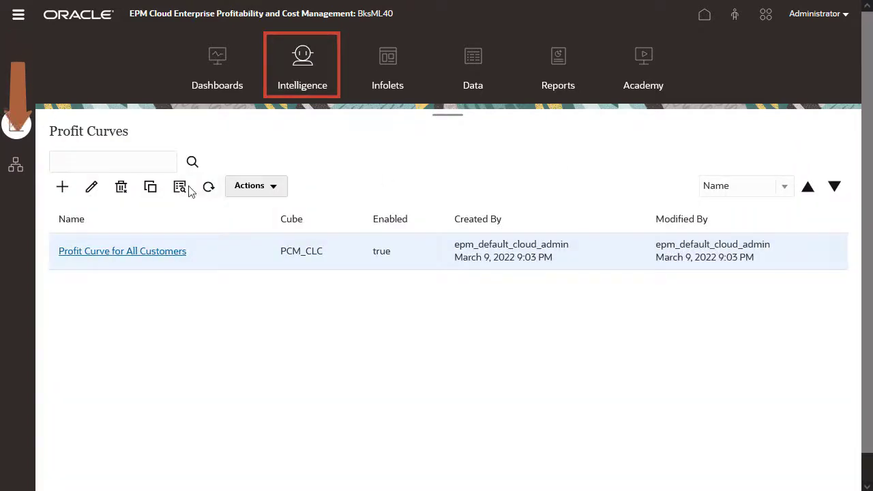
- Display the trace flow chart for the Trace - Standard Cruiser data form
click(16, 165)
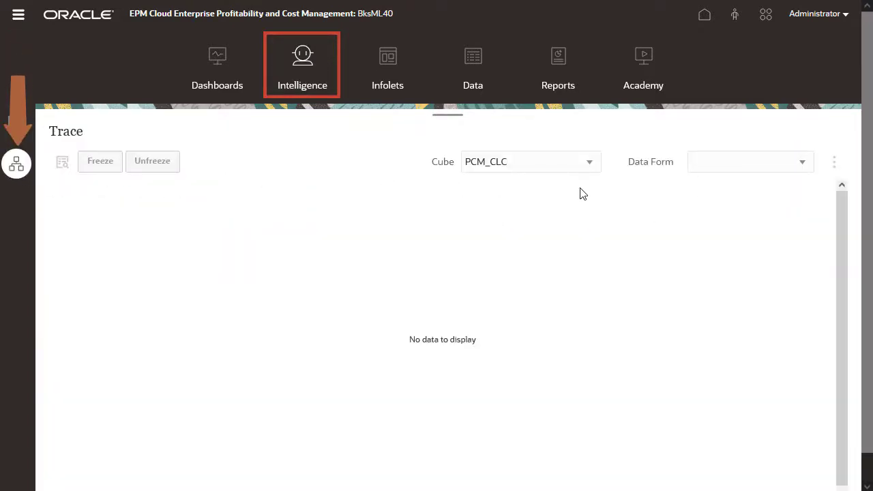
click(802, 162)
drag(807, 179, 796, 254)
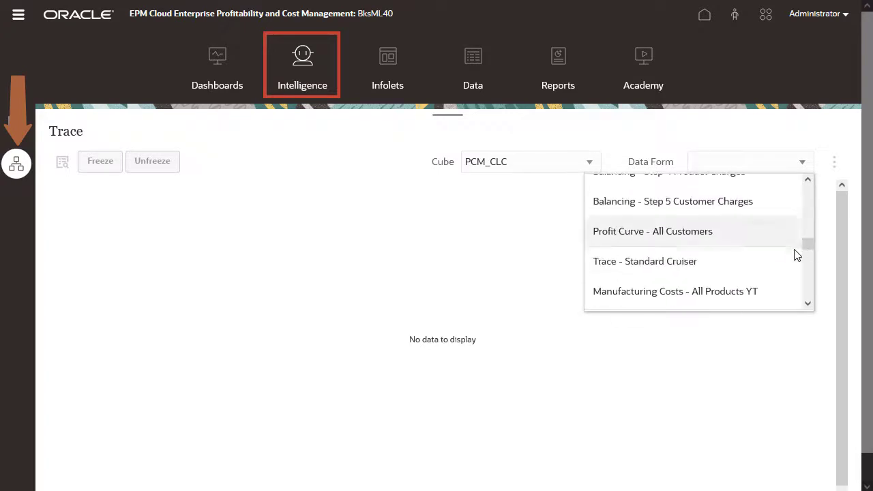
click(699, 263)
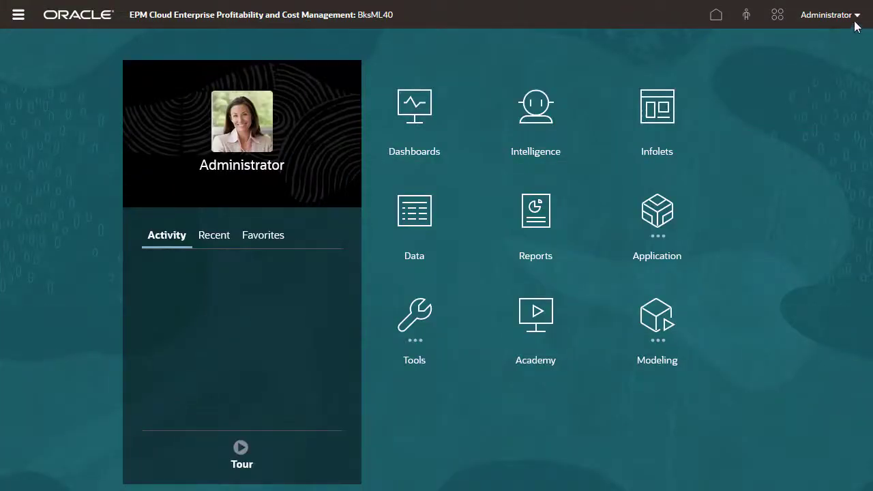
click(856, 18)
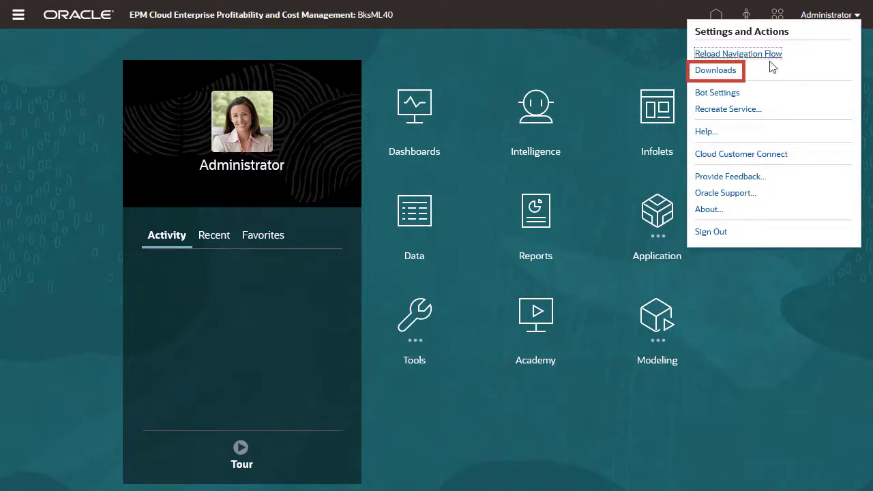
click(728, 72)
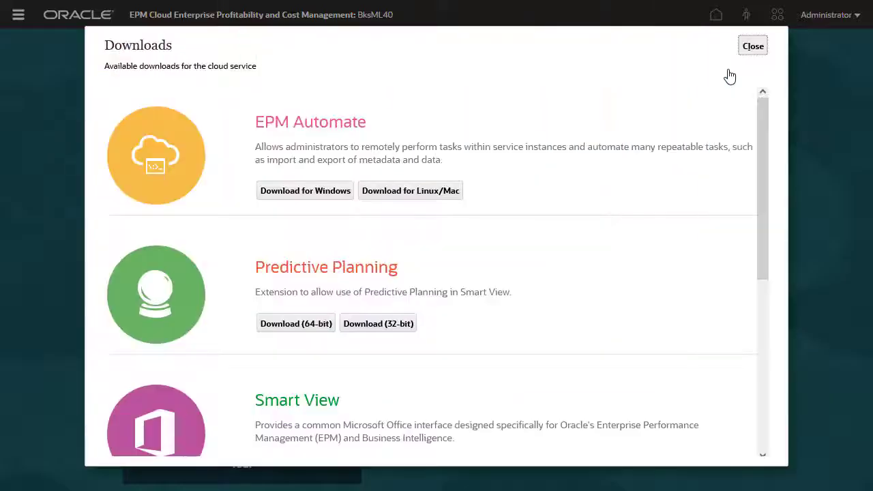
drag(762, 124, 755, 215)
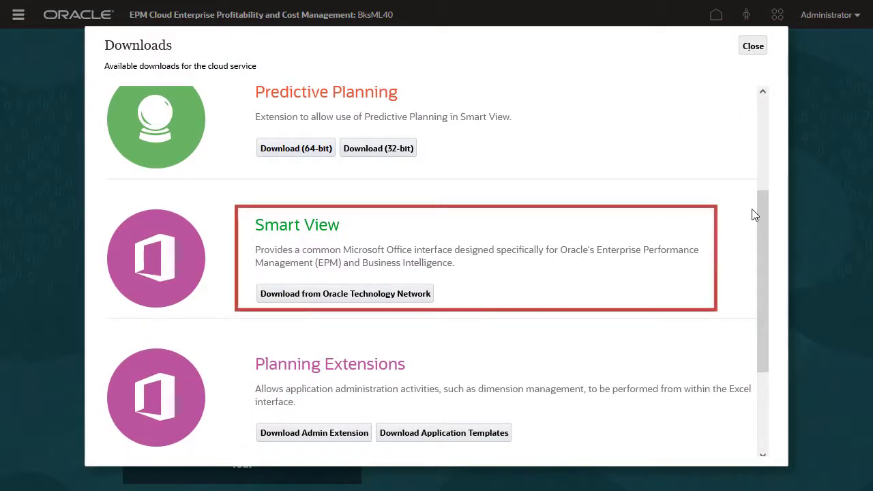
drag(762, 217, 772, 120)
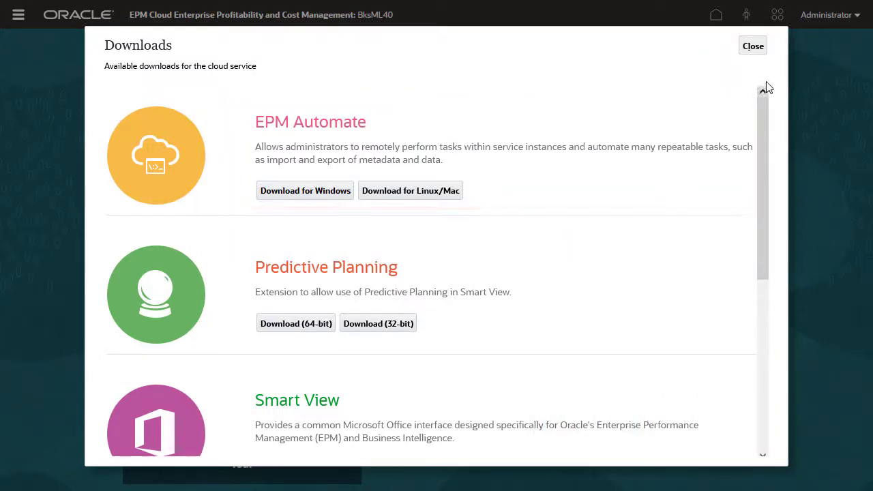
click(757, 48)
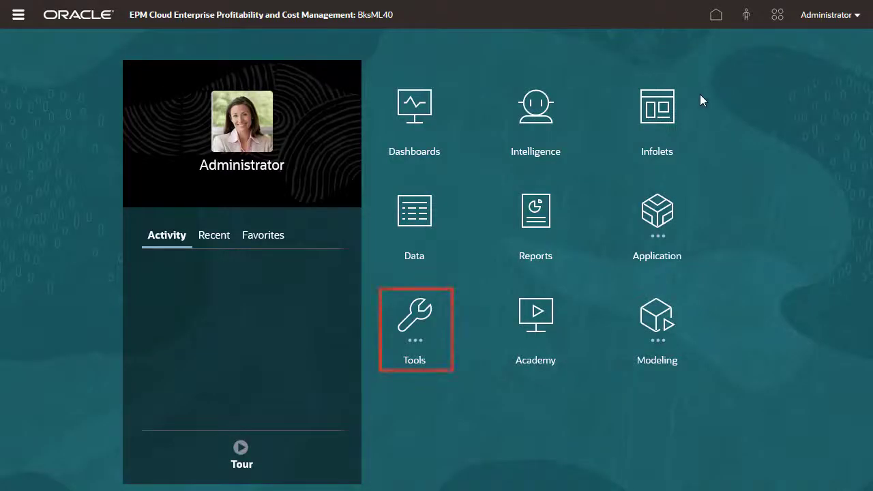
click(430, 318)
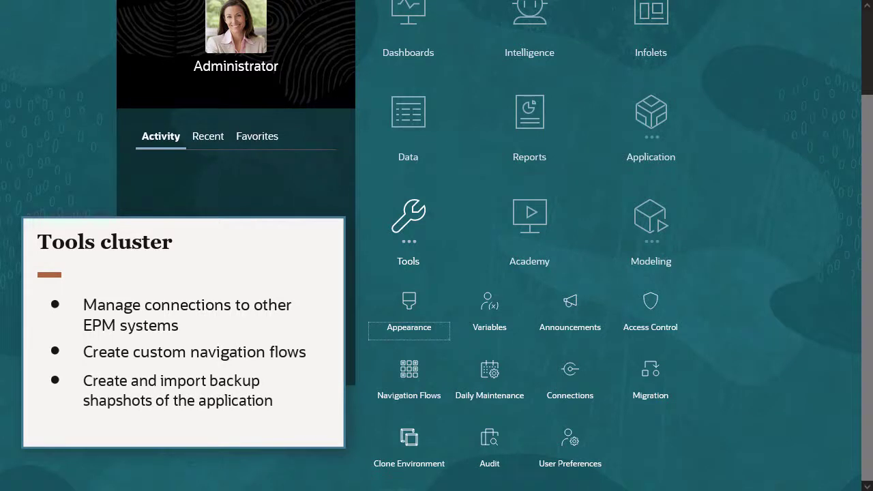
click(413, 230)
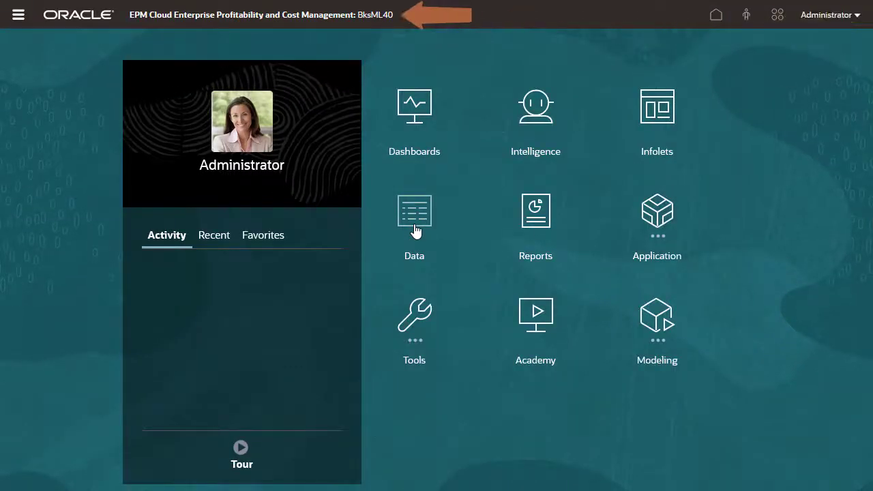
- Glance over the Navigator's page list, then open the Academy learning resources
click(18, 14)
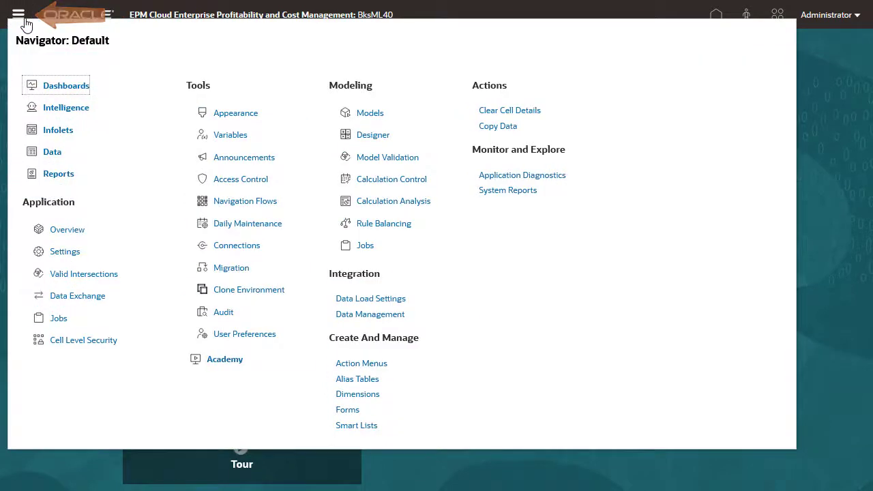
click(813, 134)
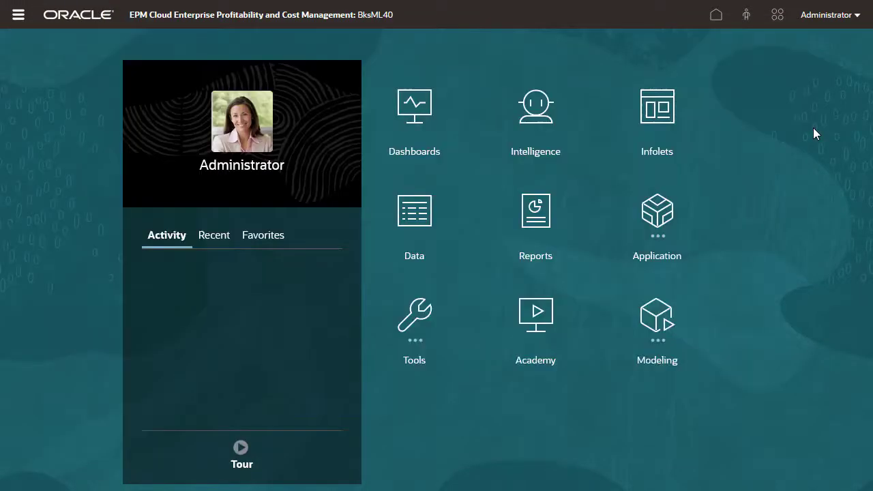
click(554, 319)
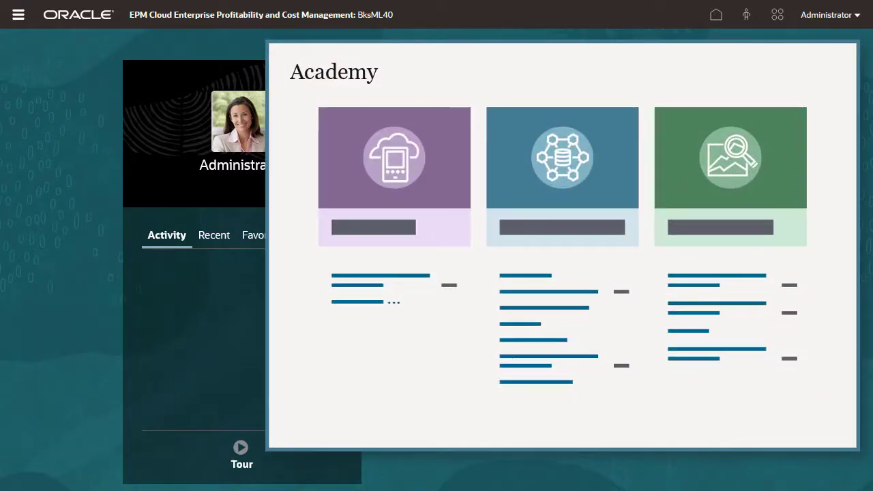